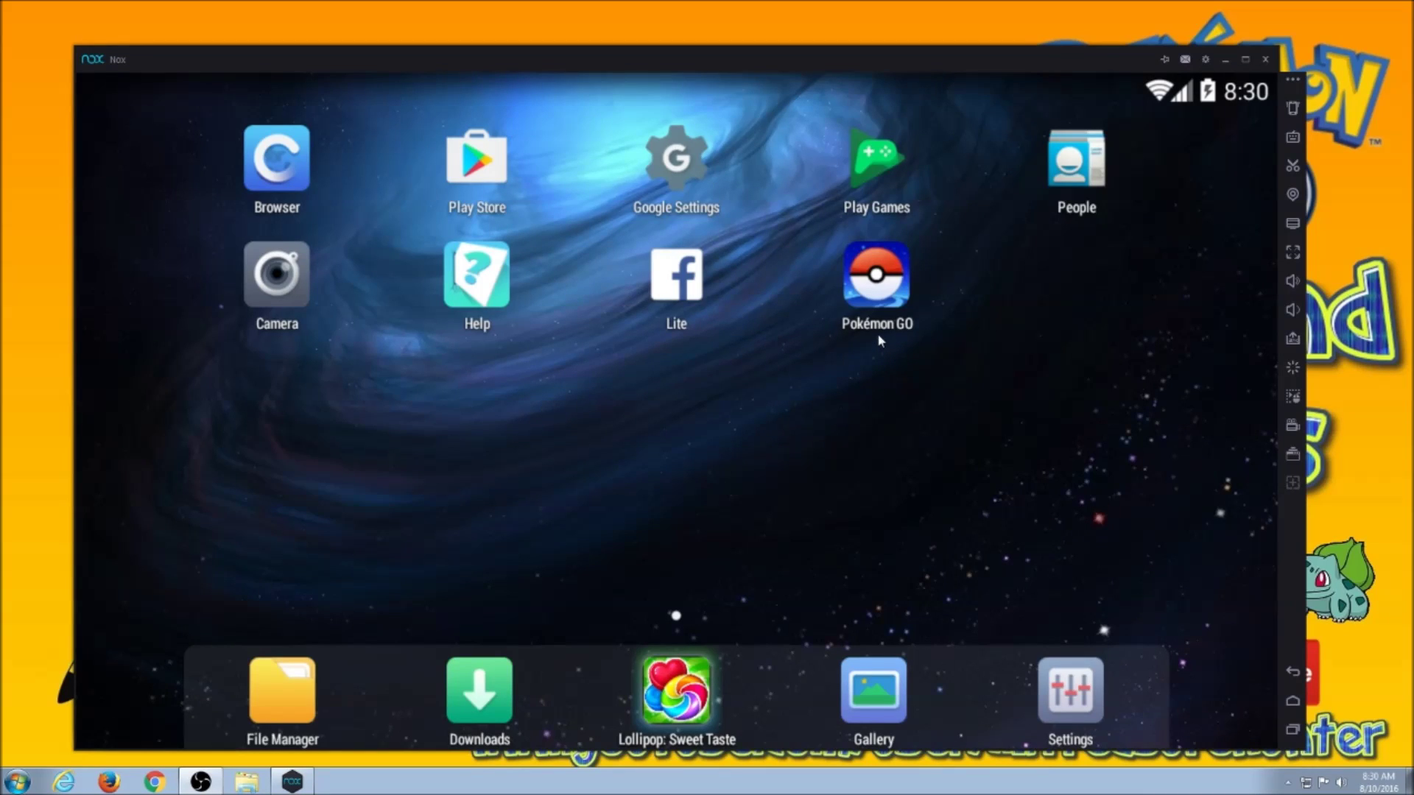
- Launch Pokémon GO and move the emulator window to the opposite side of the desktop
click(876, 302)
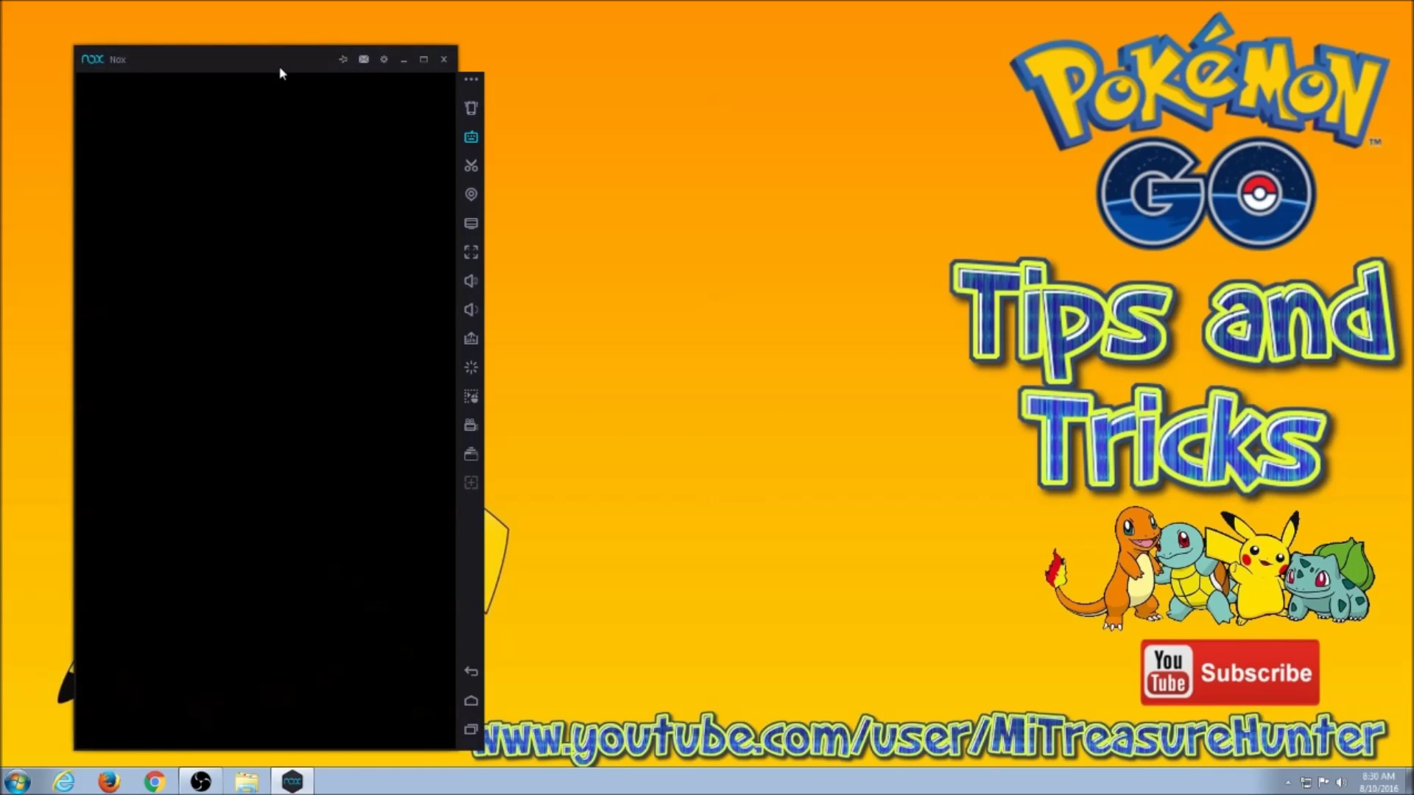
drag(280, 73, 1082, 54)
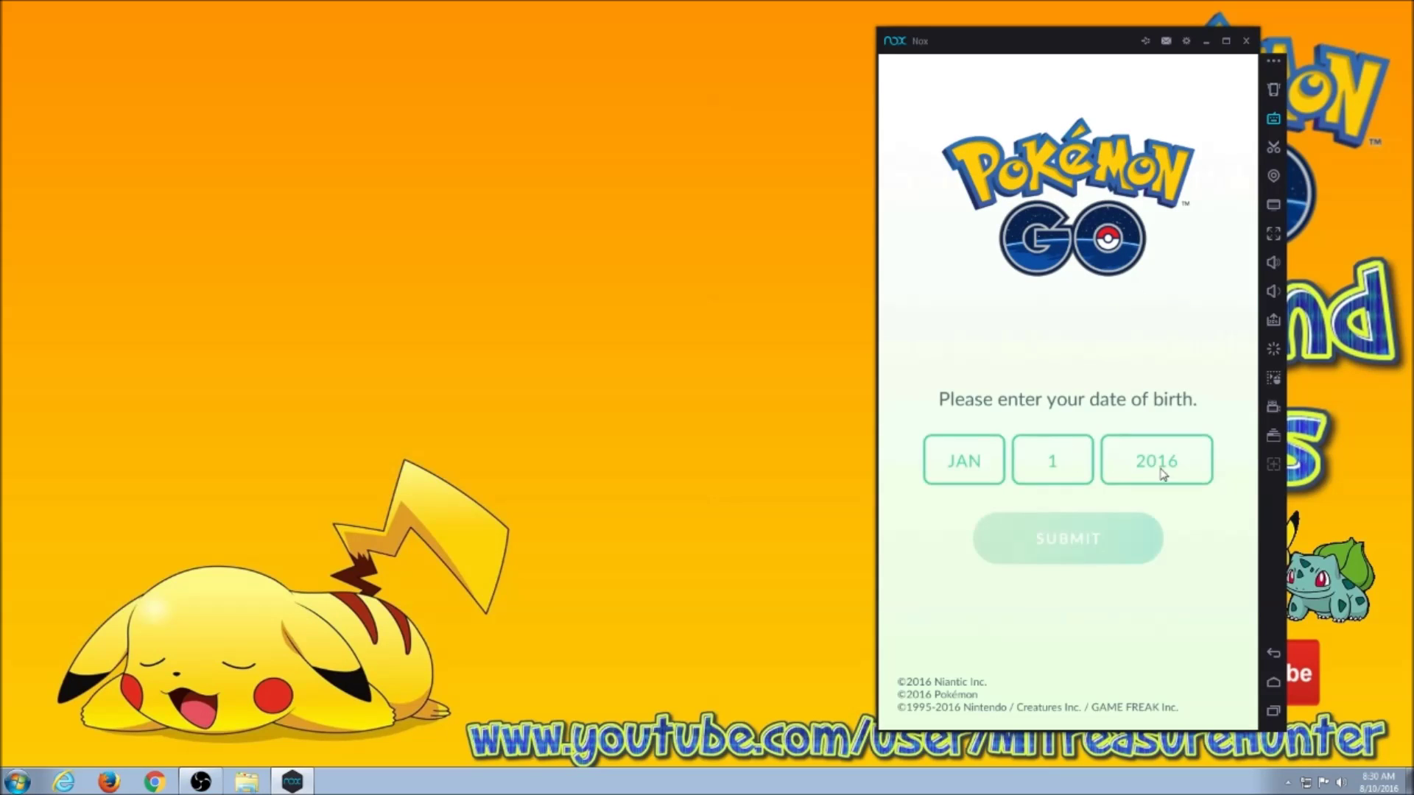
- Enter and submit the player's date of birth, and continue into the game
click(1163, 475)
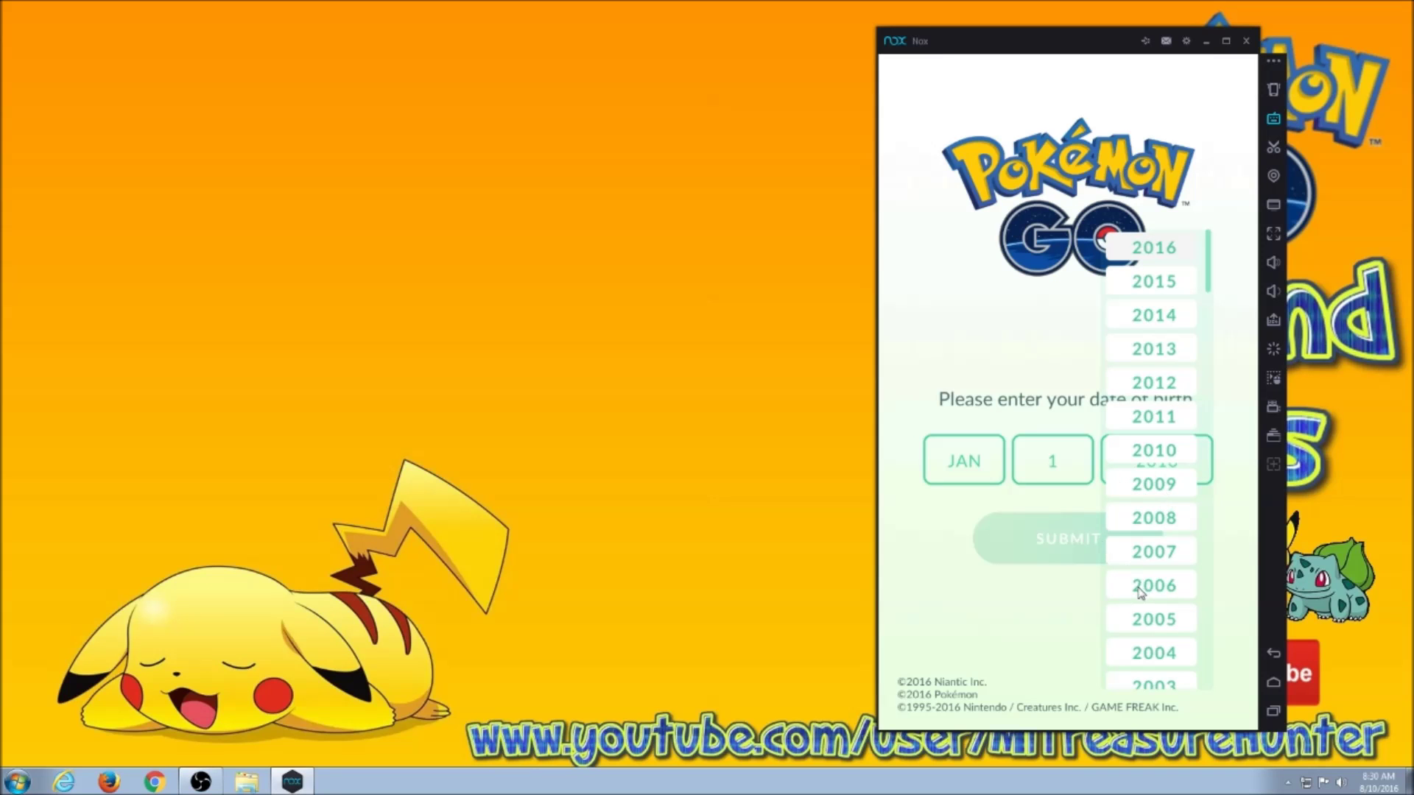
click(1138, 685)
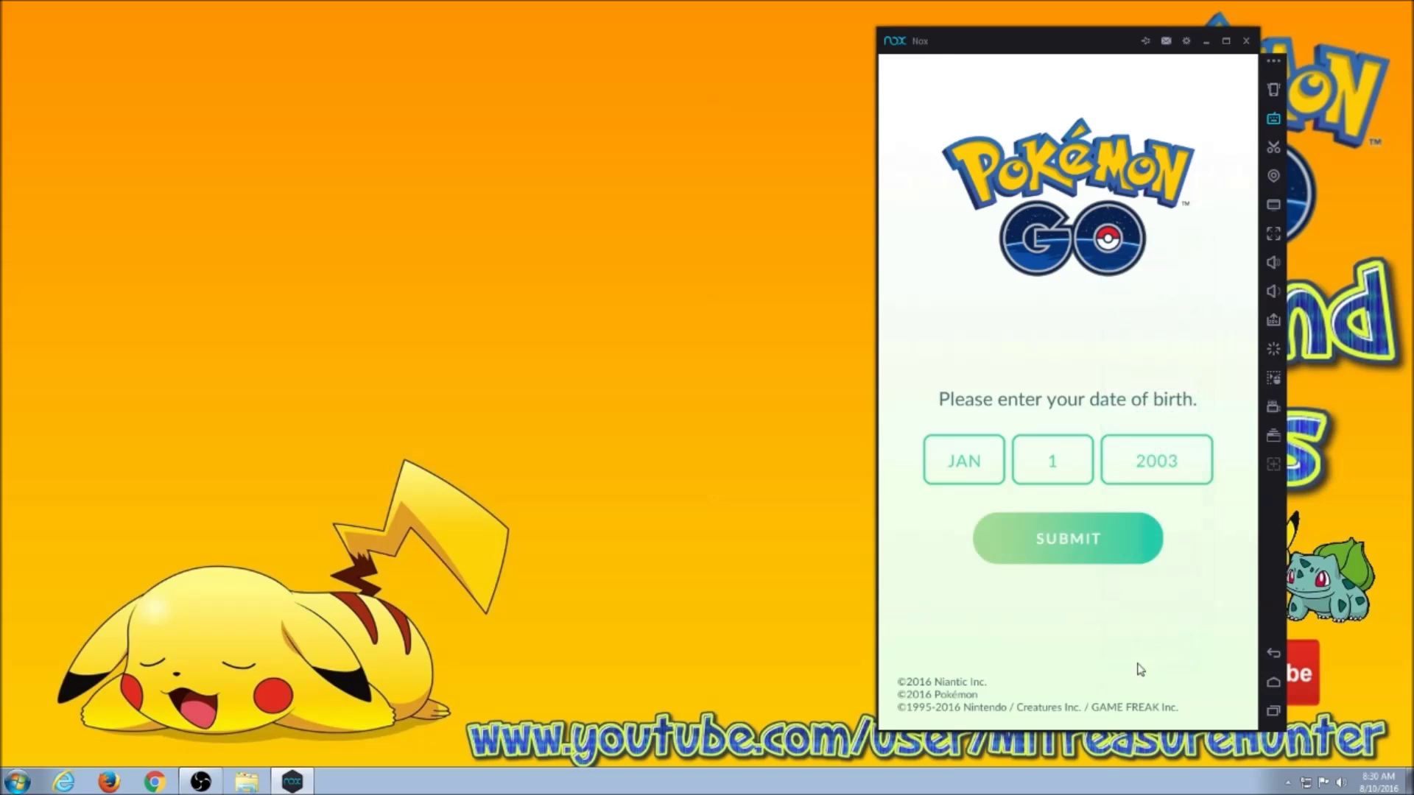
click(1064, 534)
click(1060, 471)
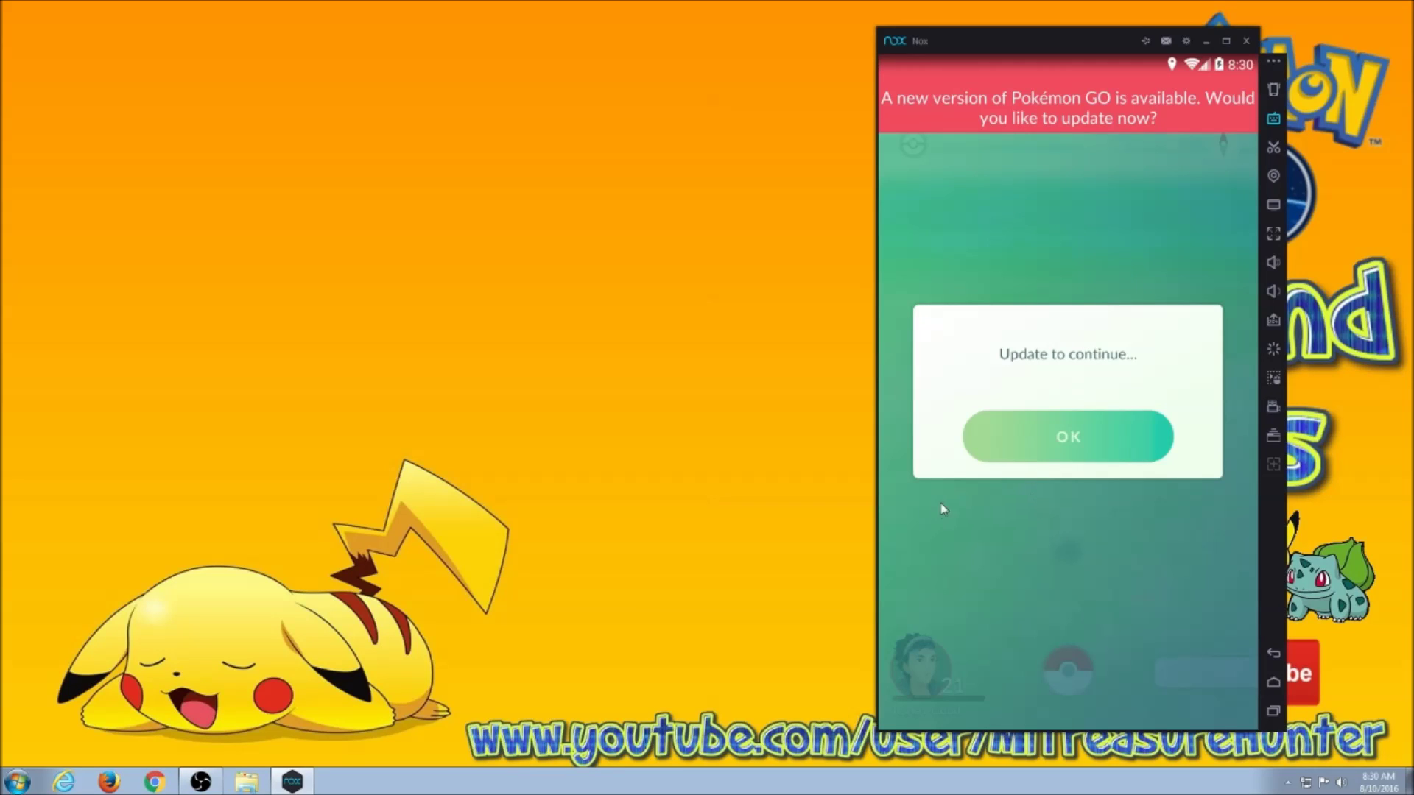
- Follow the required update to the Google Play page and add Pokémon GO to the wishlist
click(1065, 455)
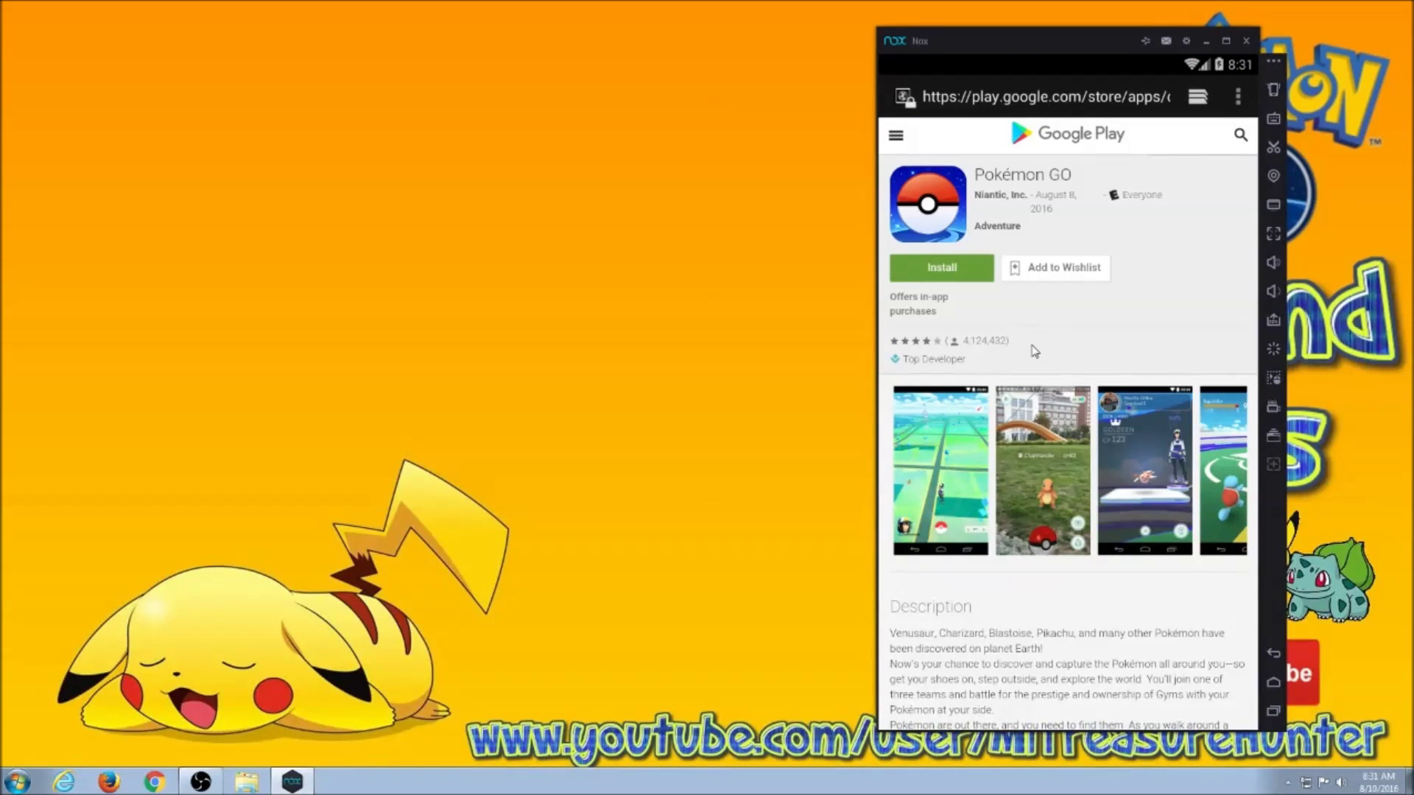
click(1029, 276)
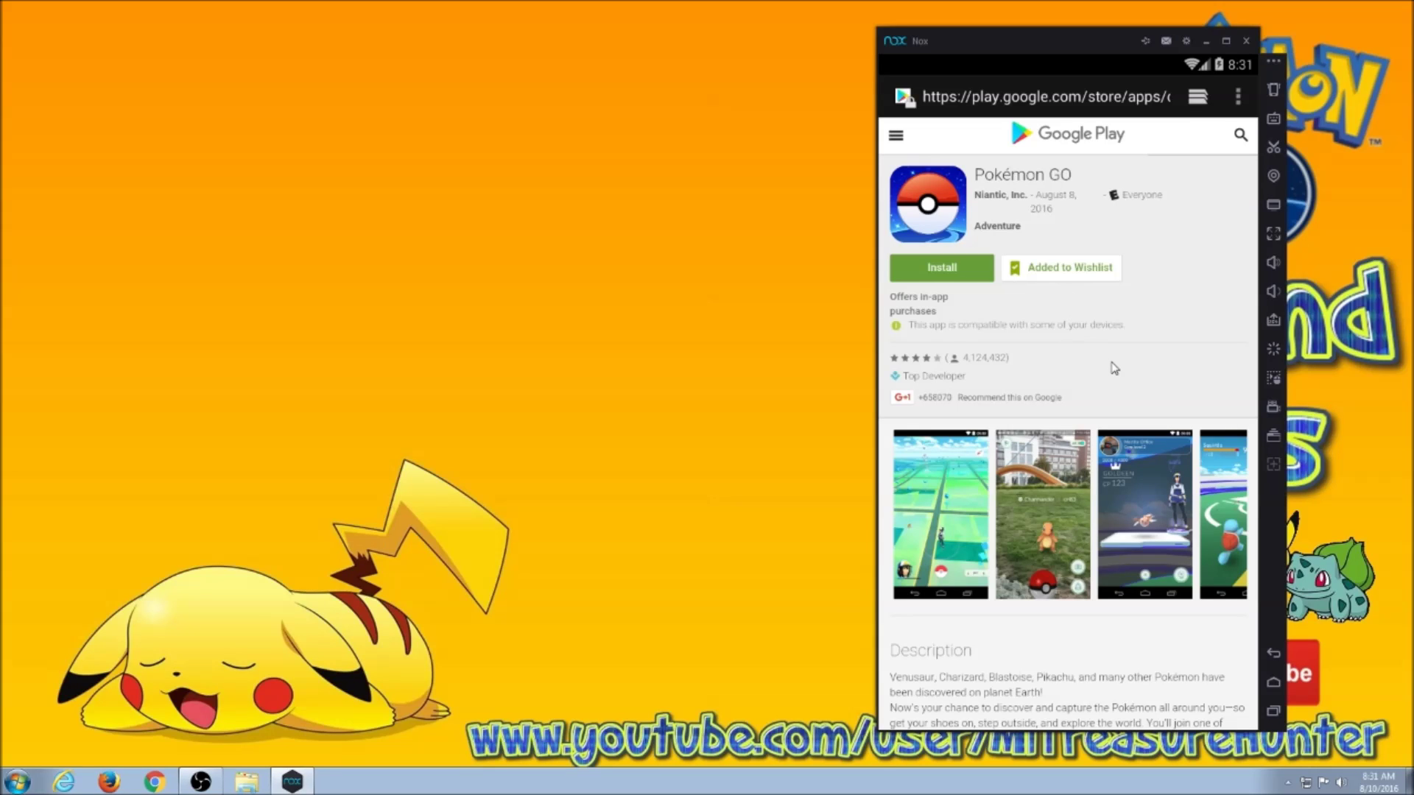
- Close the Nox emulator, confirm the closure and restart it
click(1245, 42)
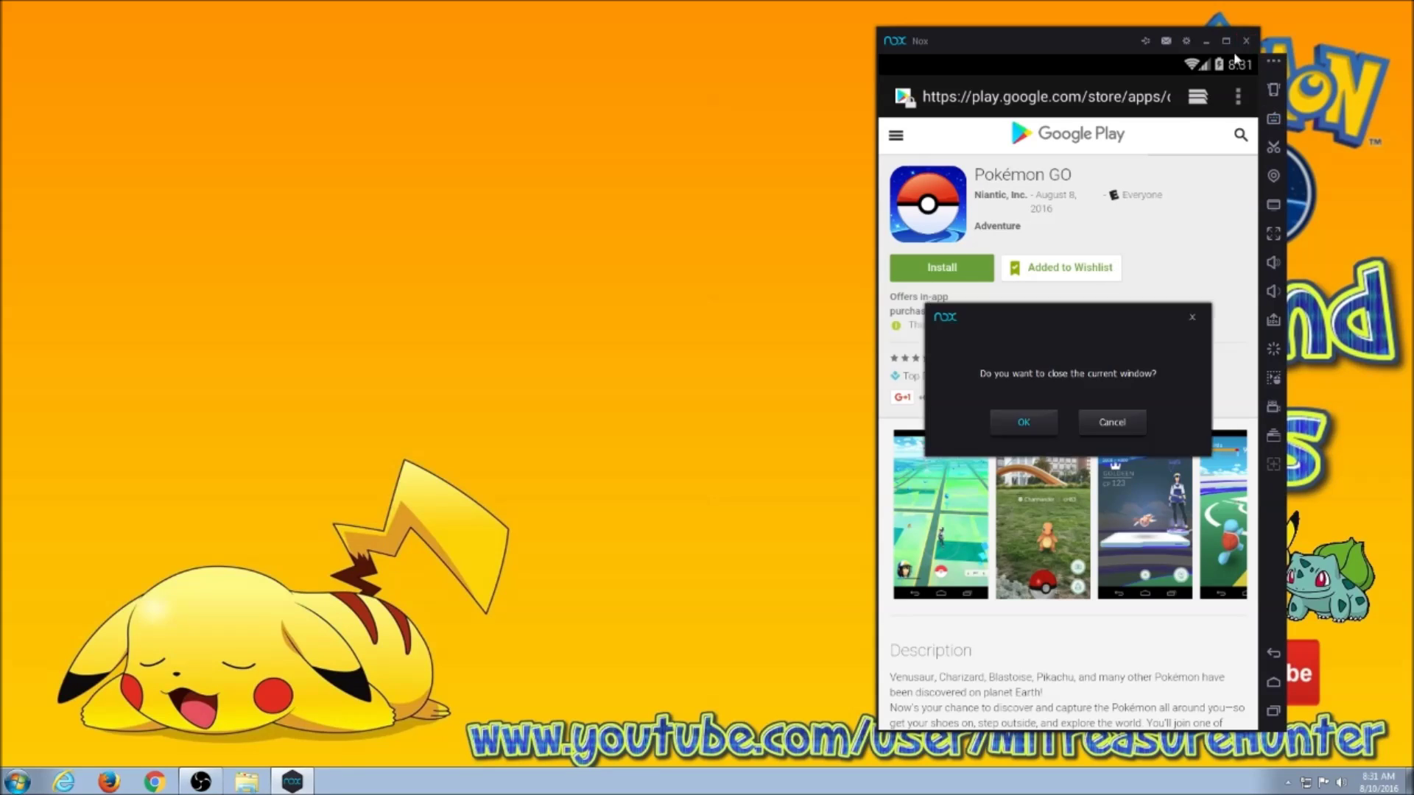
click(1024, 422)
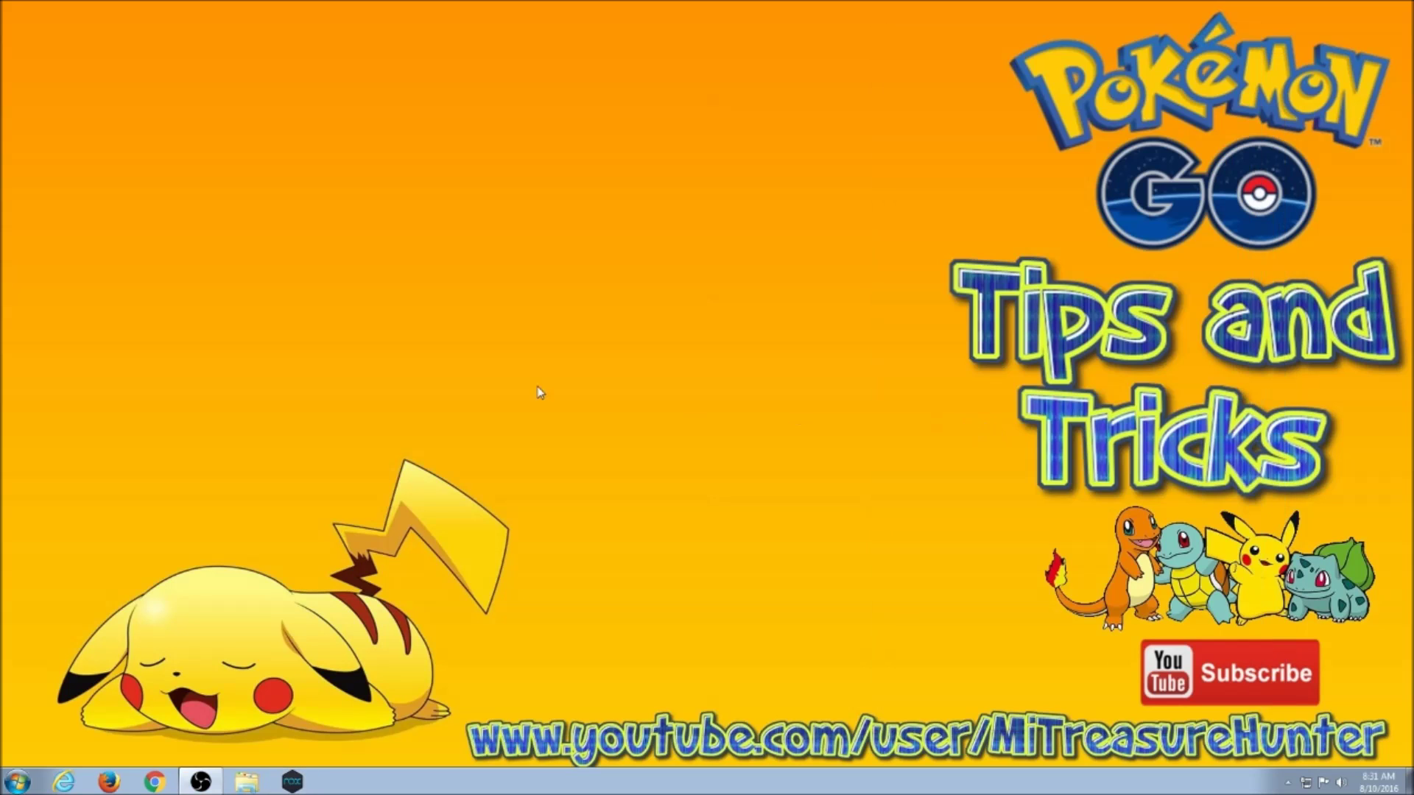
click(291, 785)
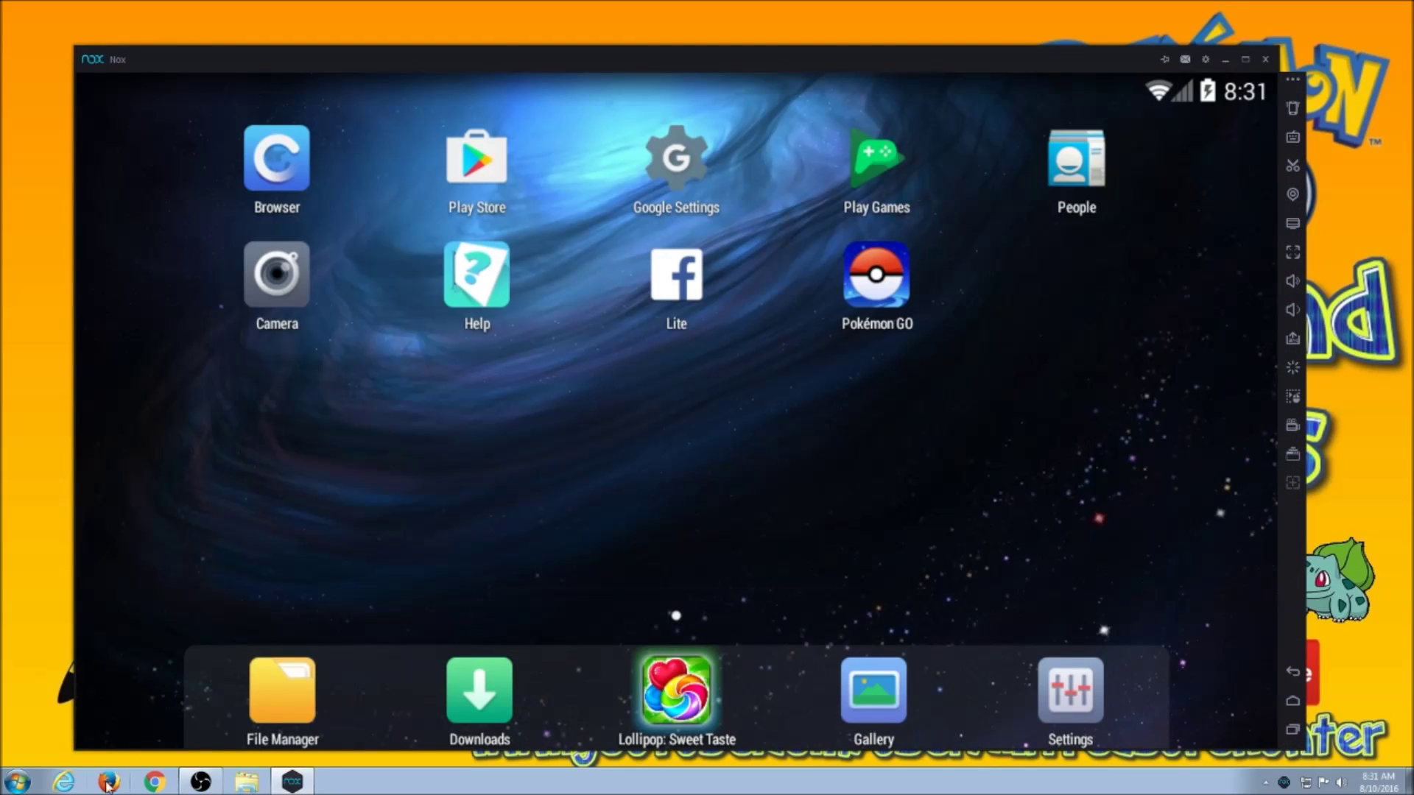
click(65, 782)
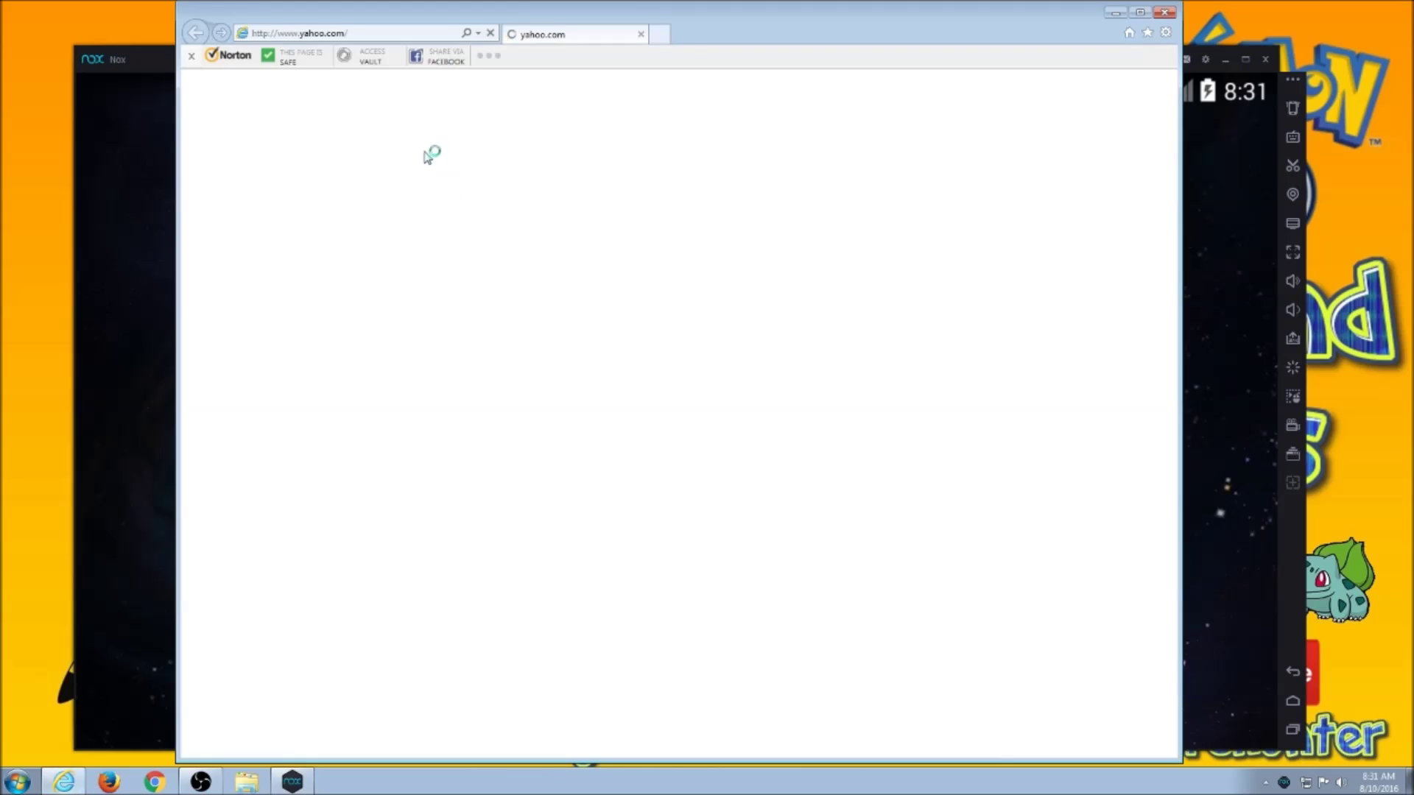
click(372, 34)
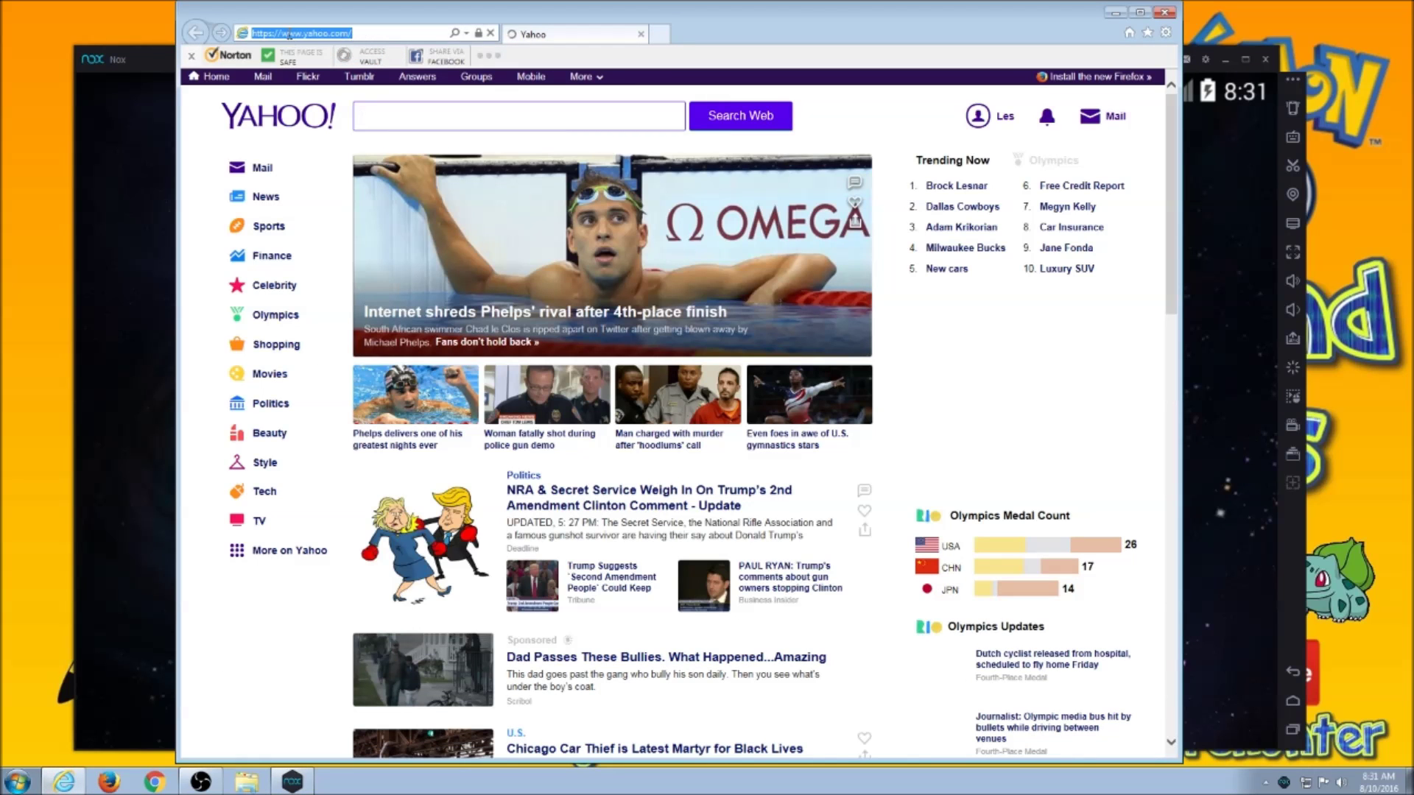
right_click(289, 34)
click(339, 98)
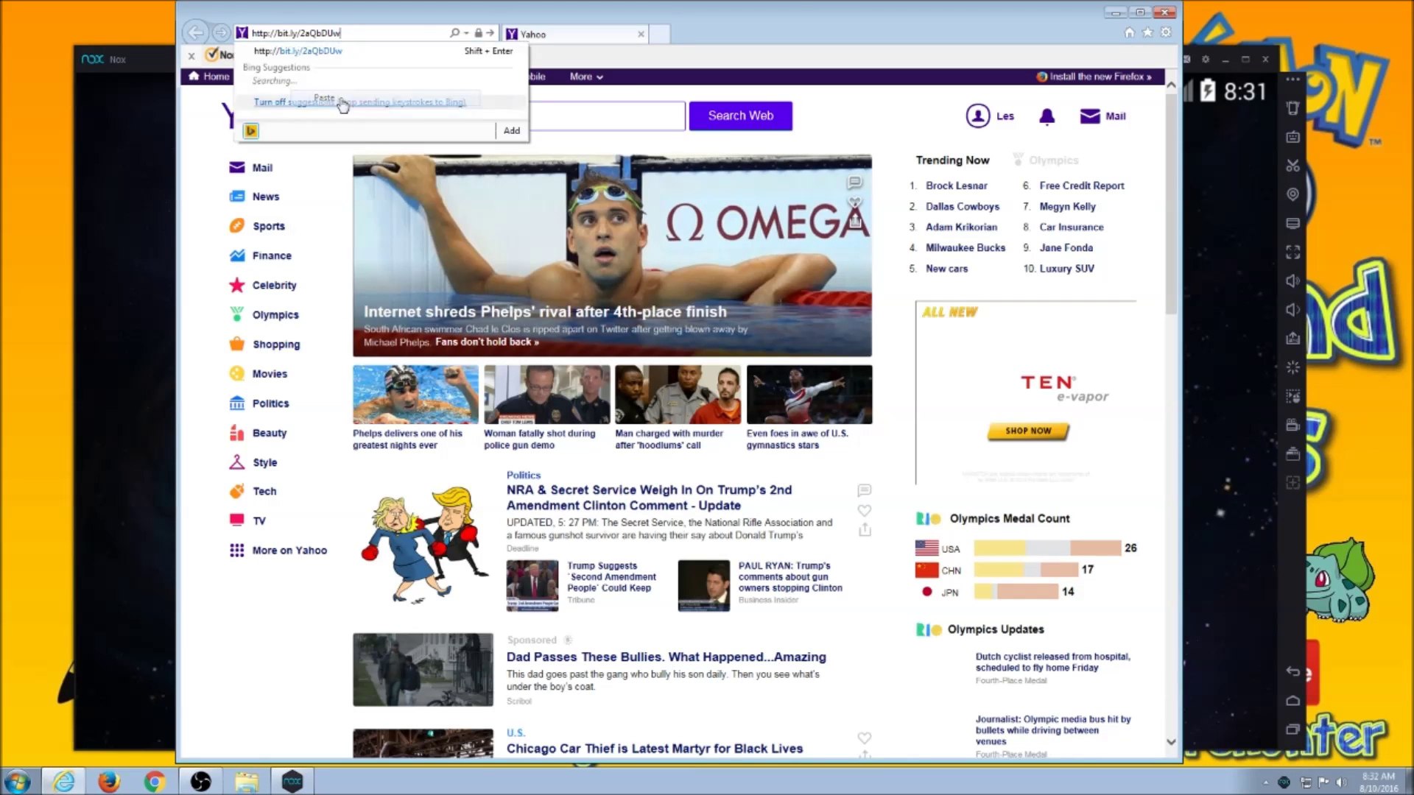
click(489, 33)
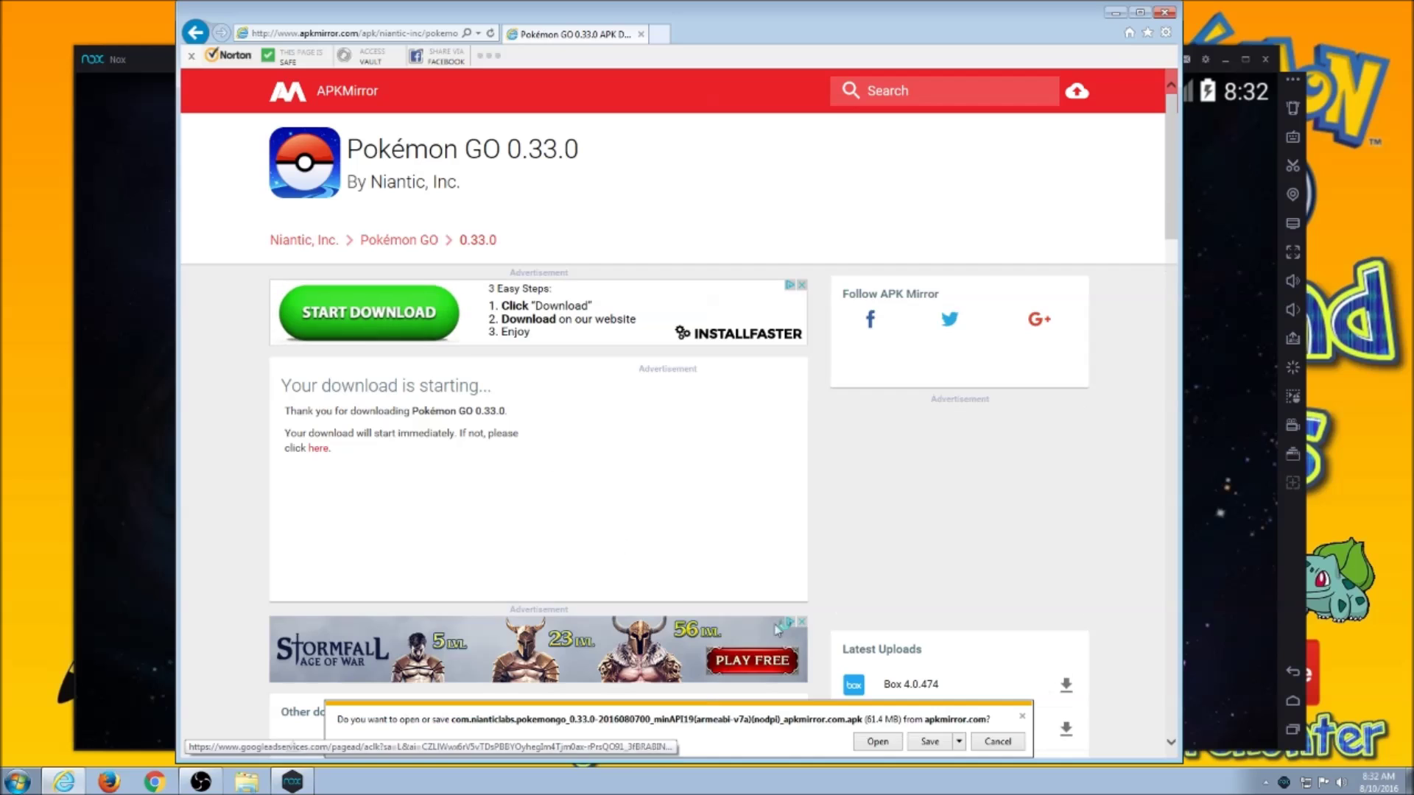
- Save the Pokémon GO 0.33.0 APK from apkmirror.com and close the browser once the download completes
click(916, 744)
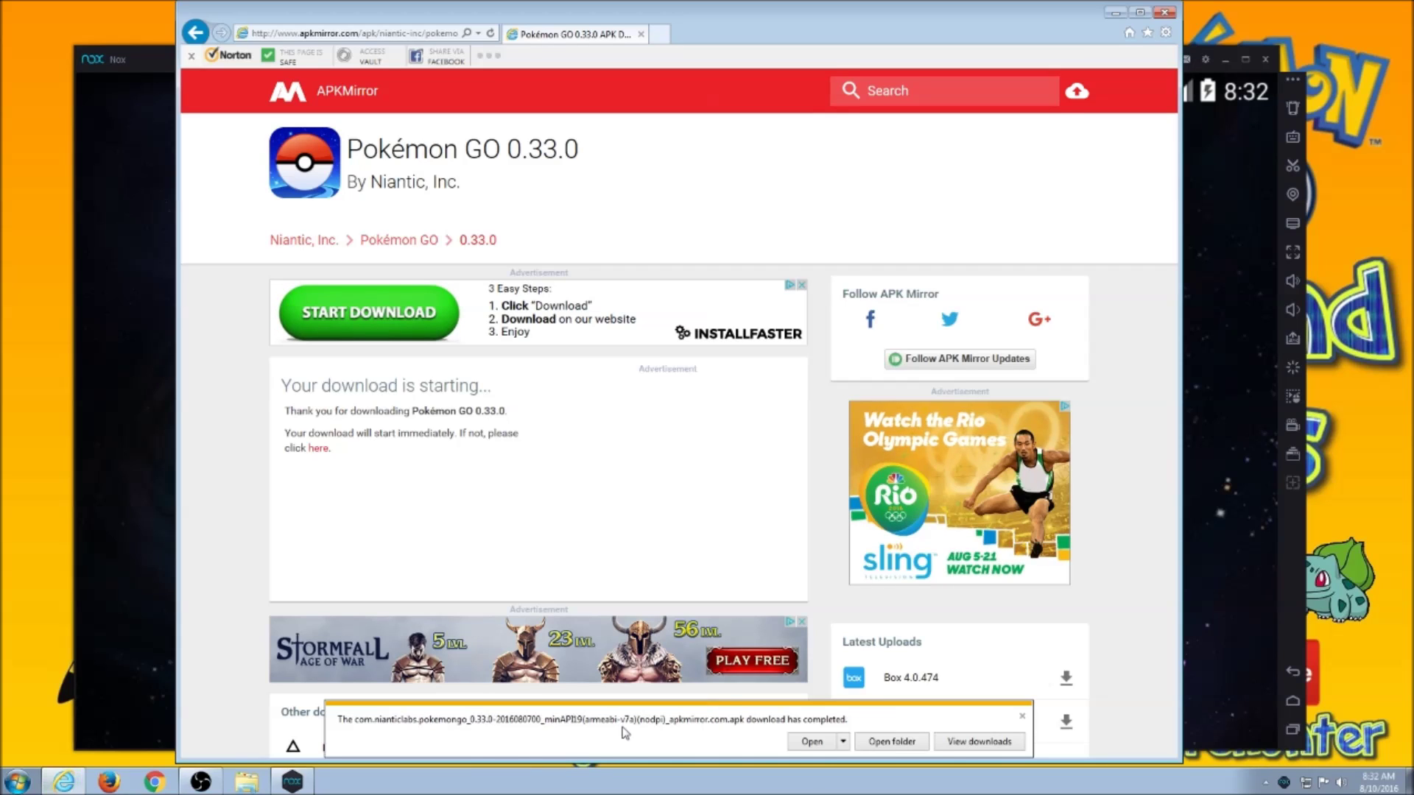
click(1022, 716)
click(1164, 12)
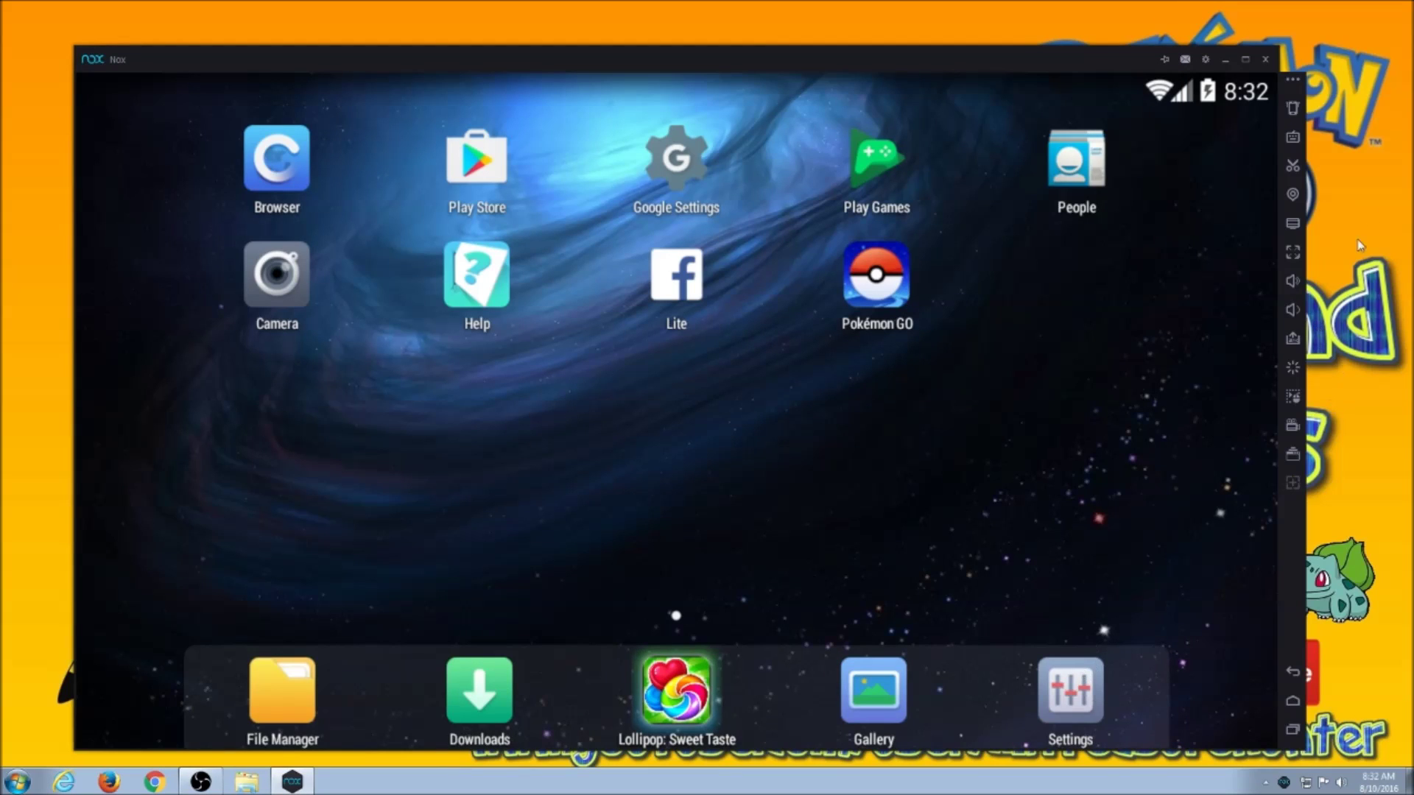
- Install the com.nianticlabs.pokemongo_0.33.0 APK in Nox from the Downloads folder on Storage (M:)
click(1290, 339)
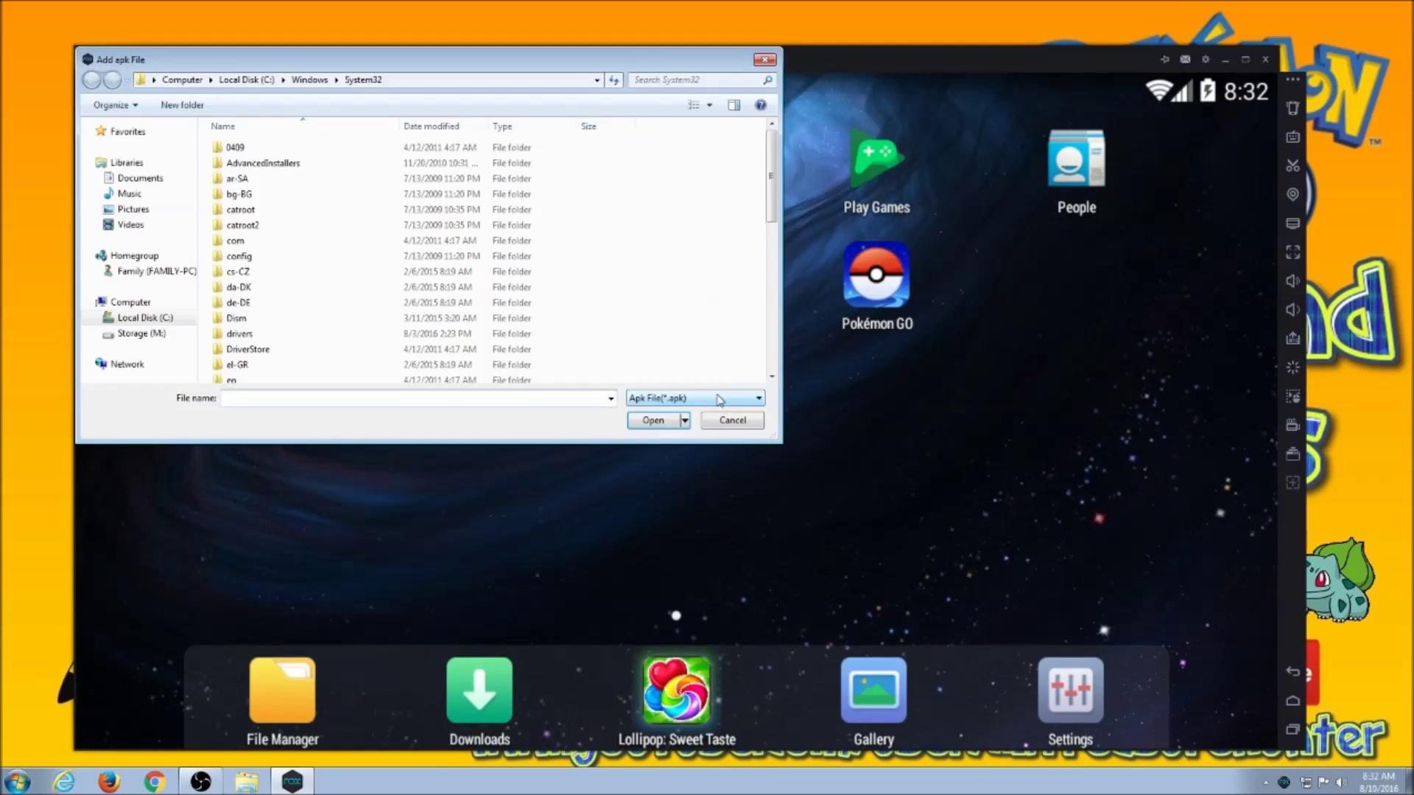
click(141, 335)
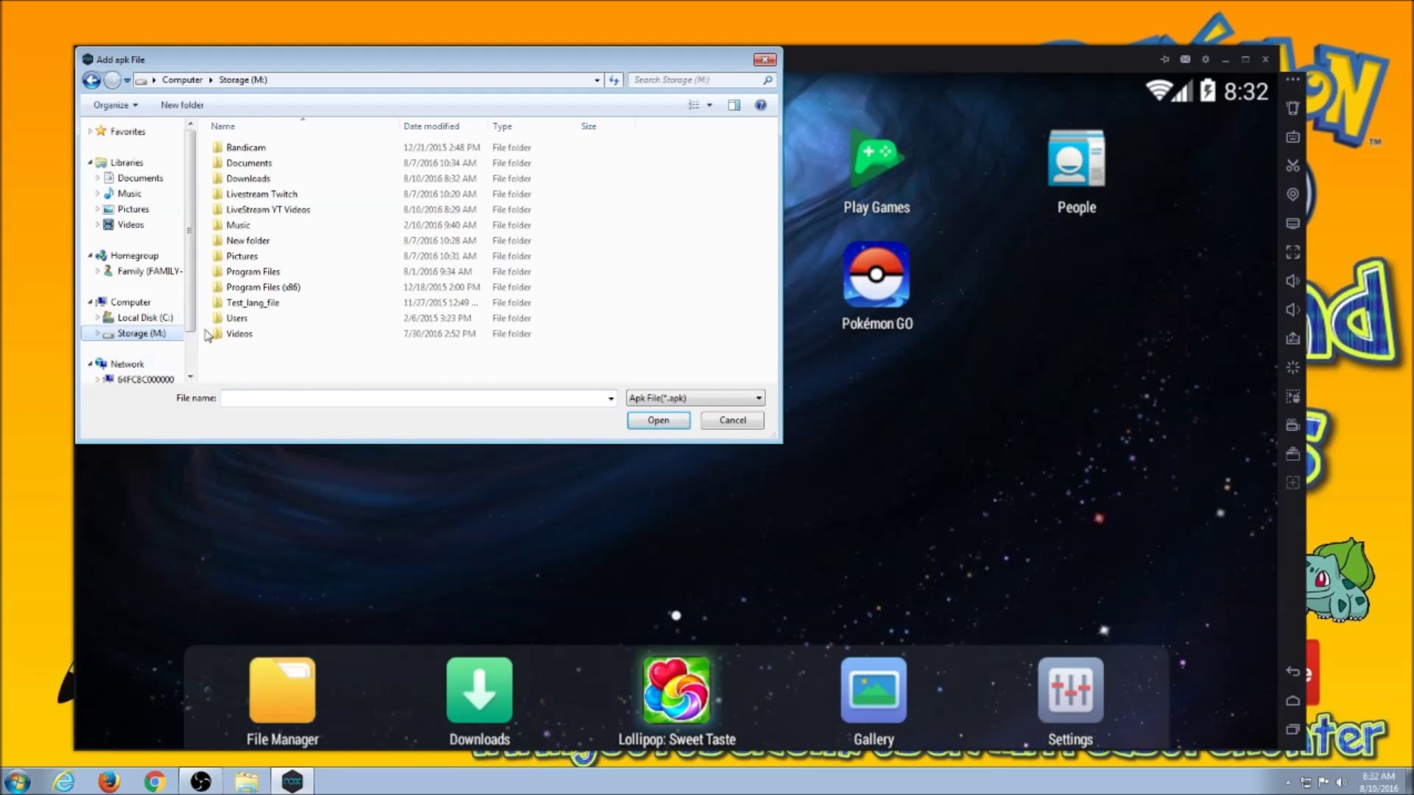
double_click(252, 179)
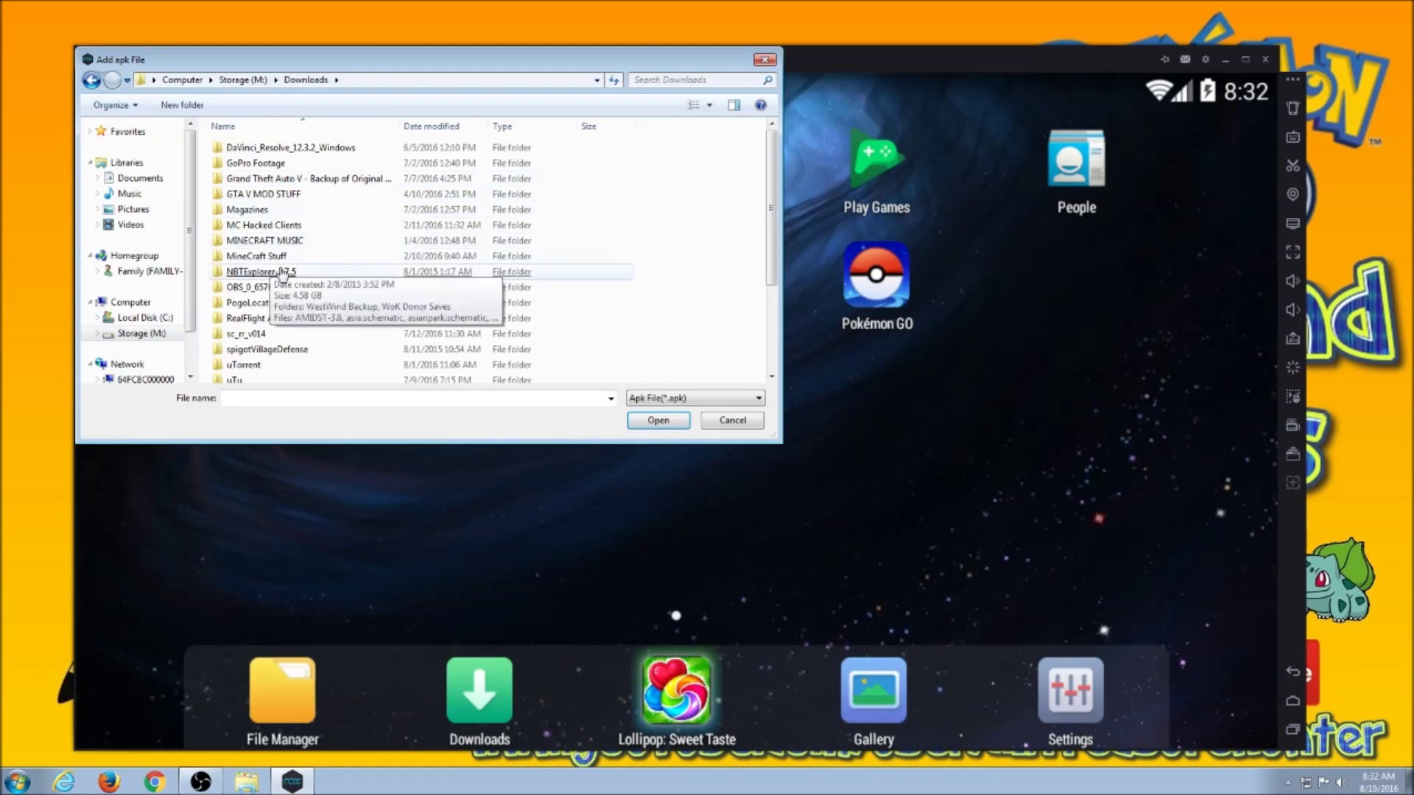
scroll(309, 302, down, 3)
click(308, 299)
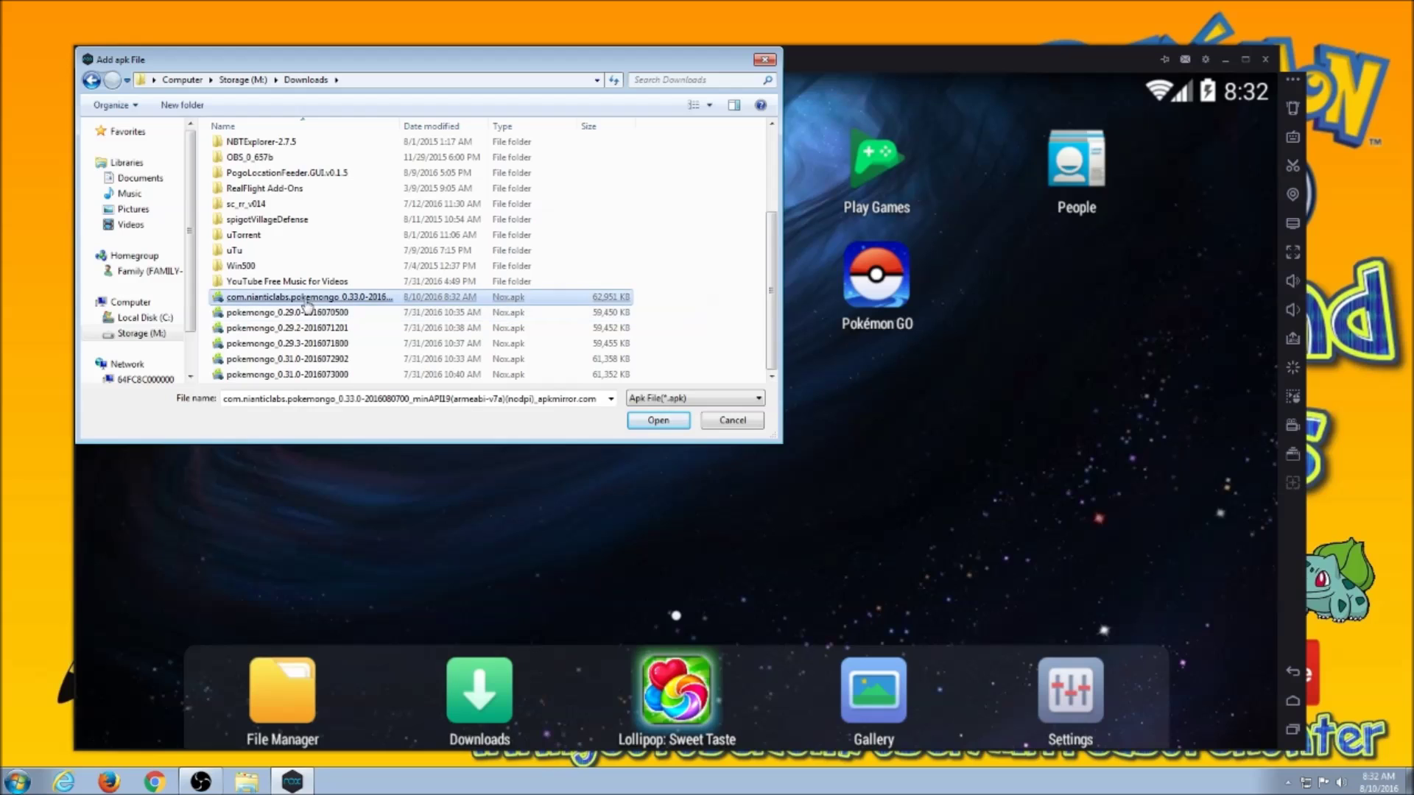
double_click(357, 300)
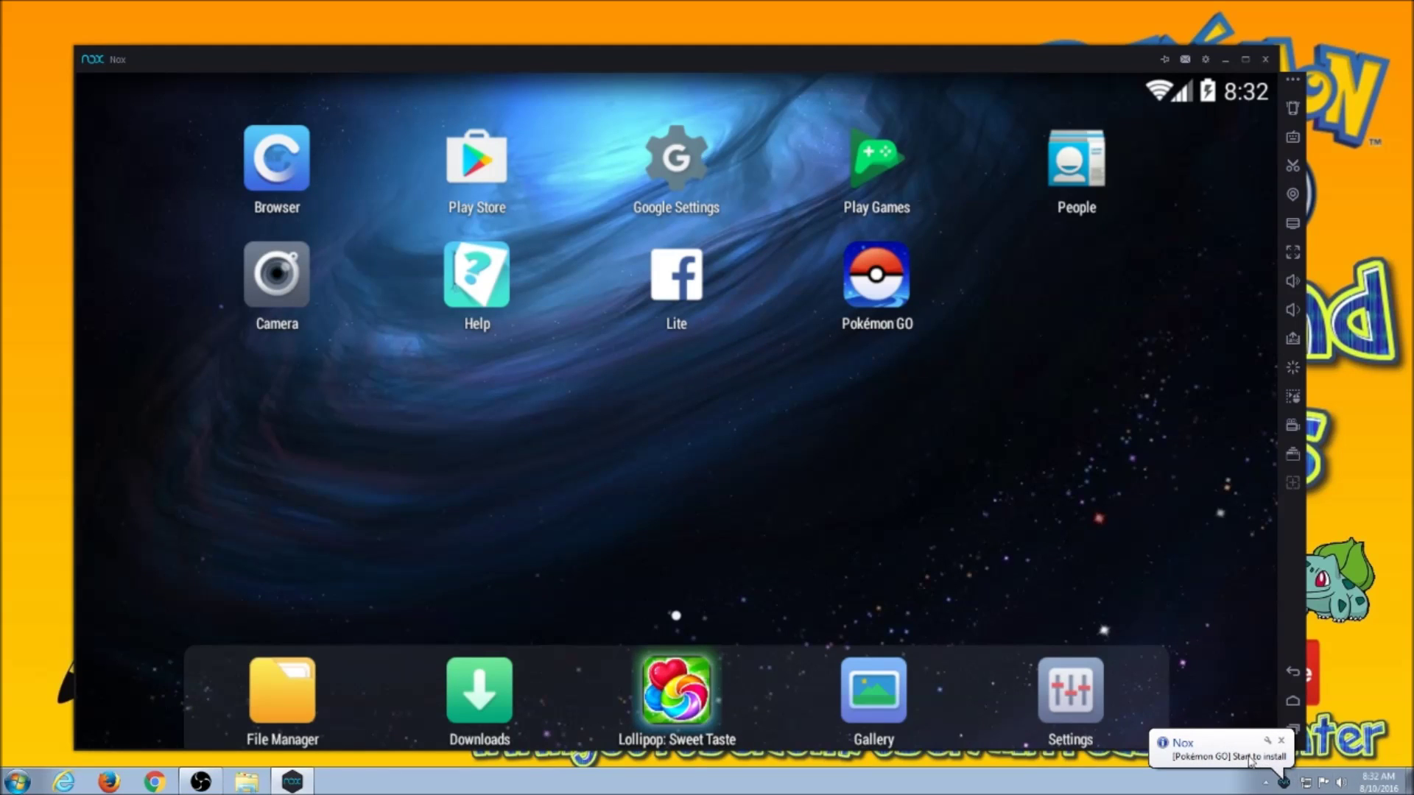
click(1249, 762)
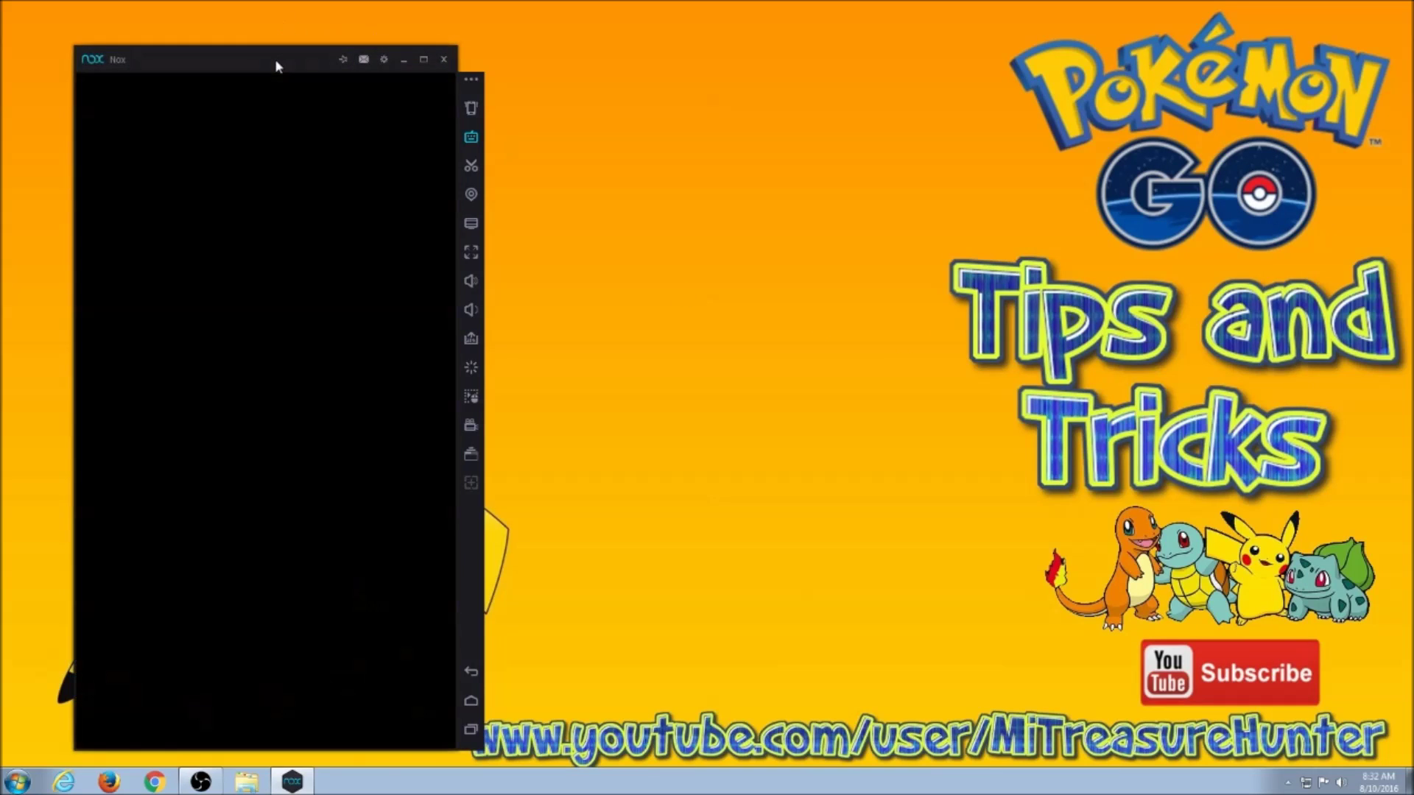
- Move the Pokémon GO emulator window across the desktop and acknowledge the game's safety warning
drag(275, 59, 1099, 56)
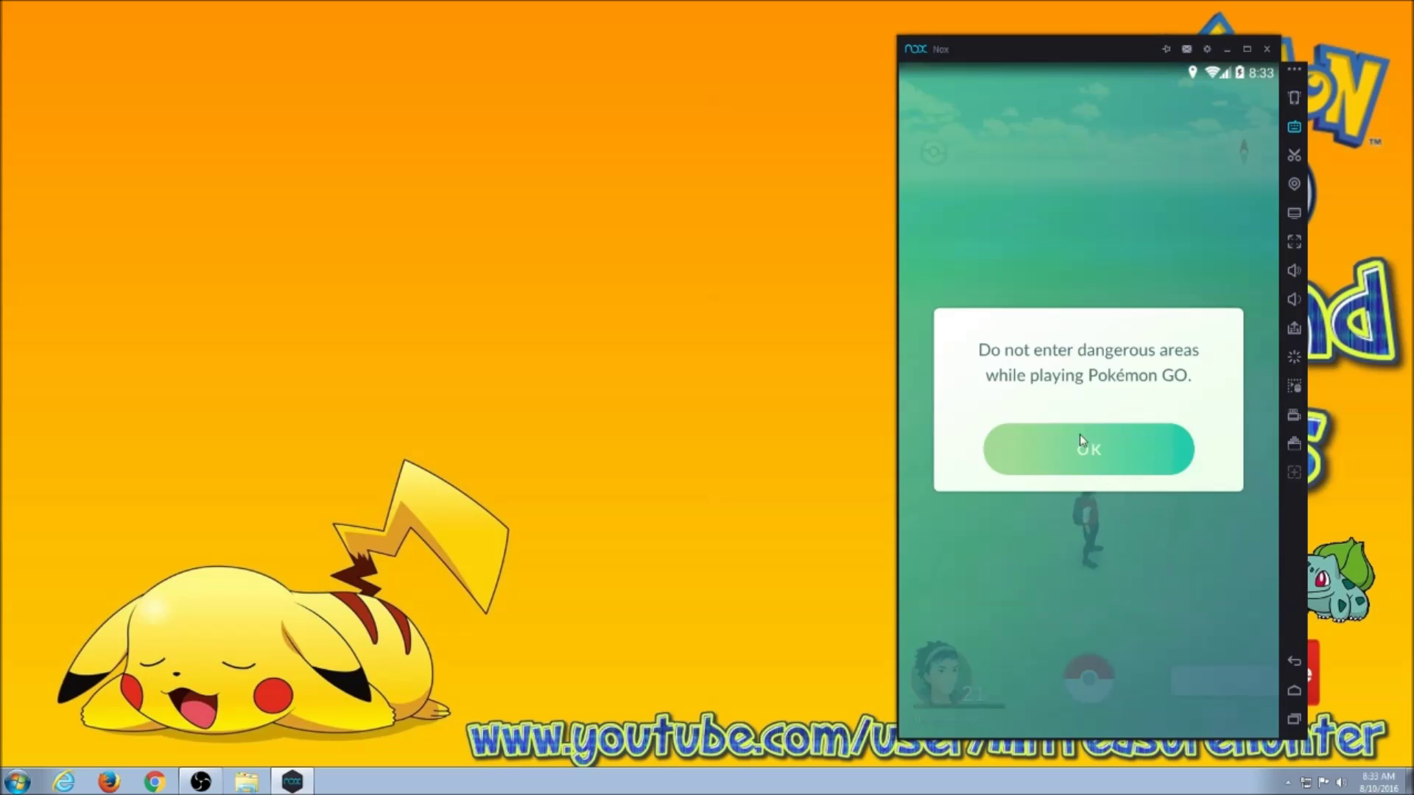
click(1076, 451)
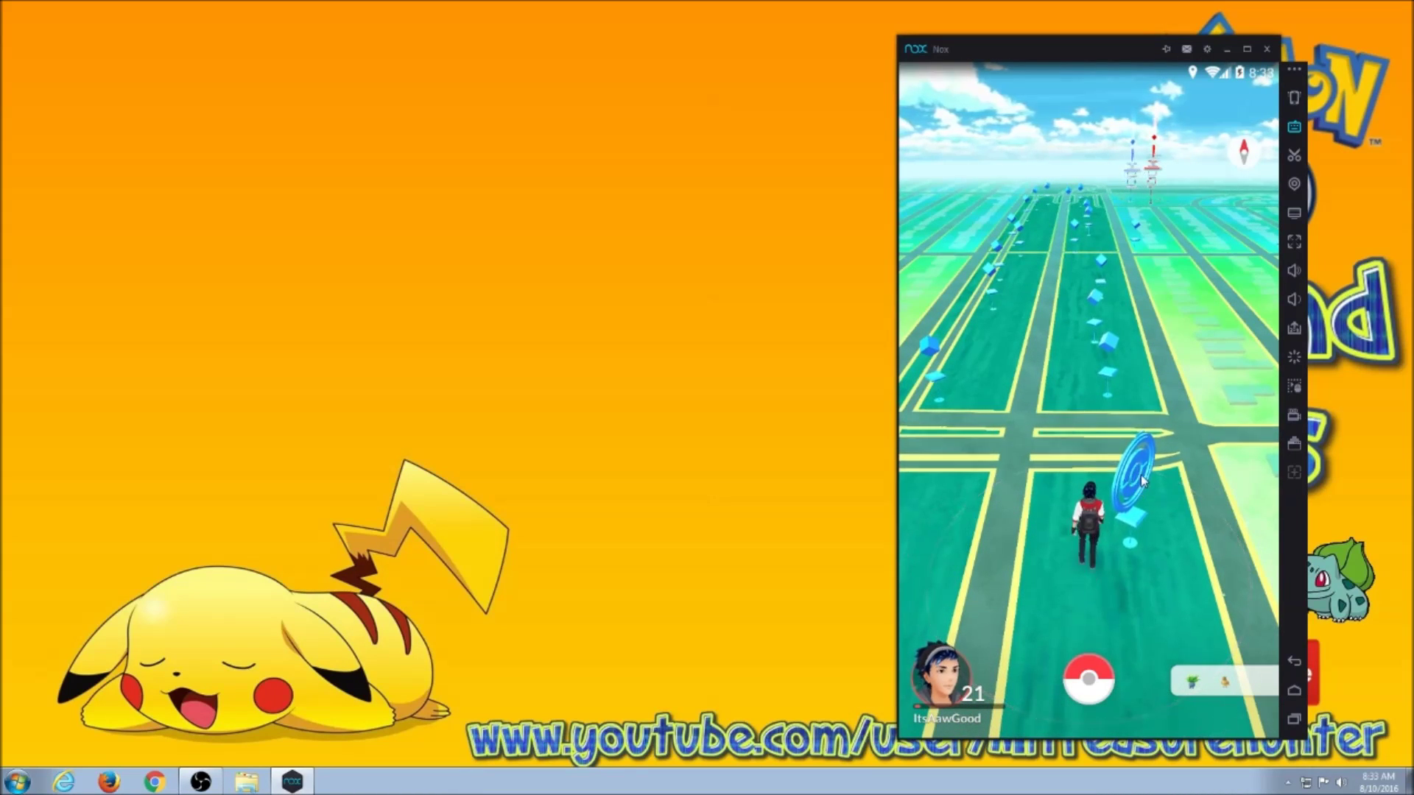
- View the nearby PokéStop twice, returning to the map each time
click(1142, 480)
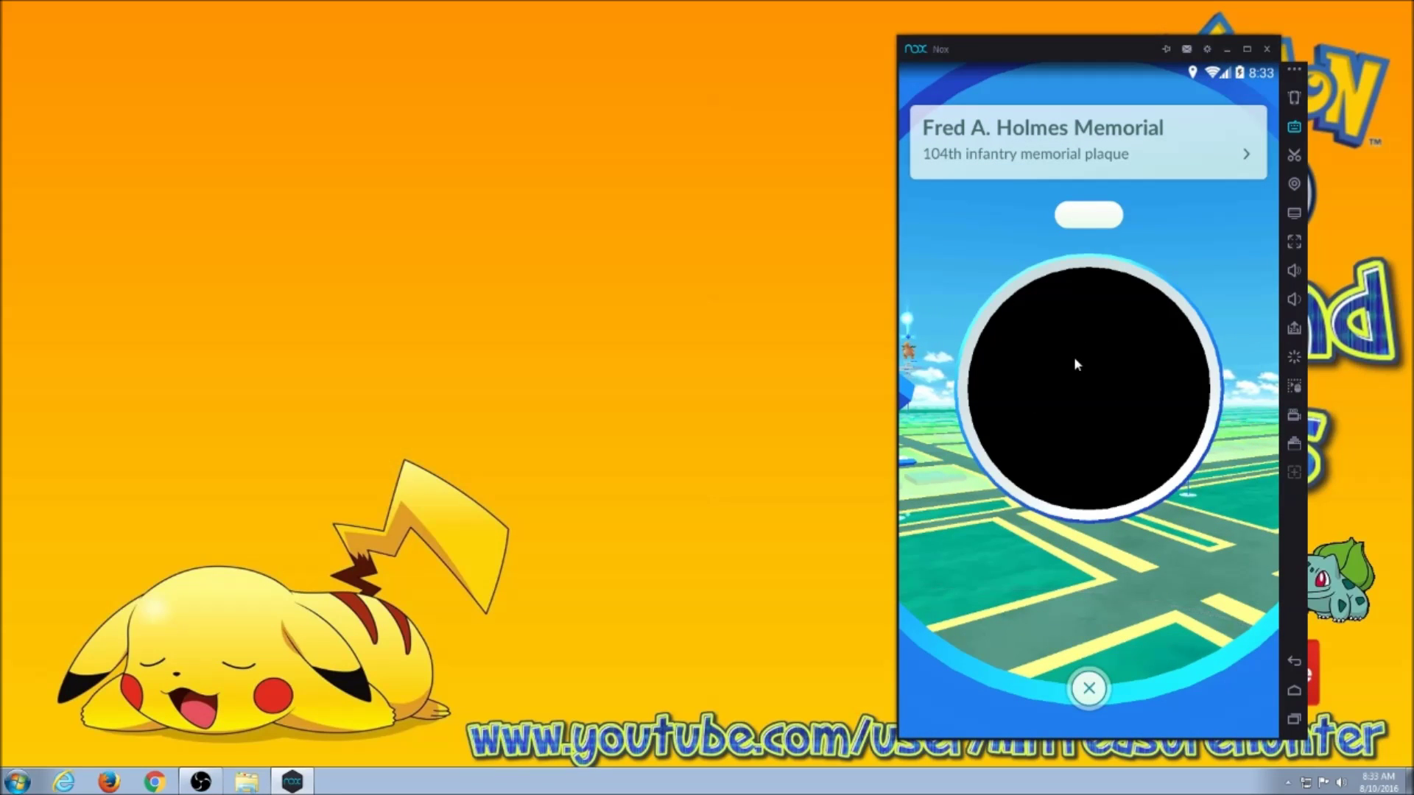
click(1087, 691)
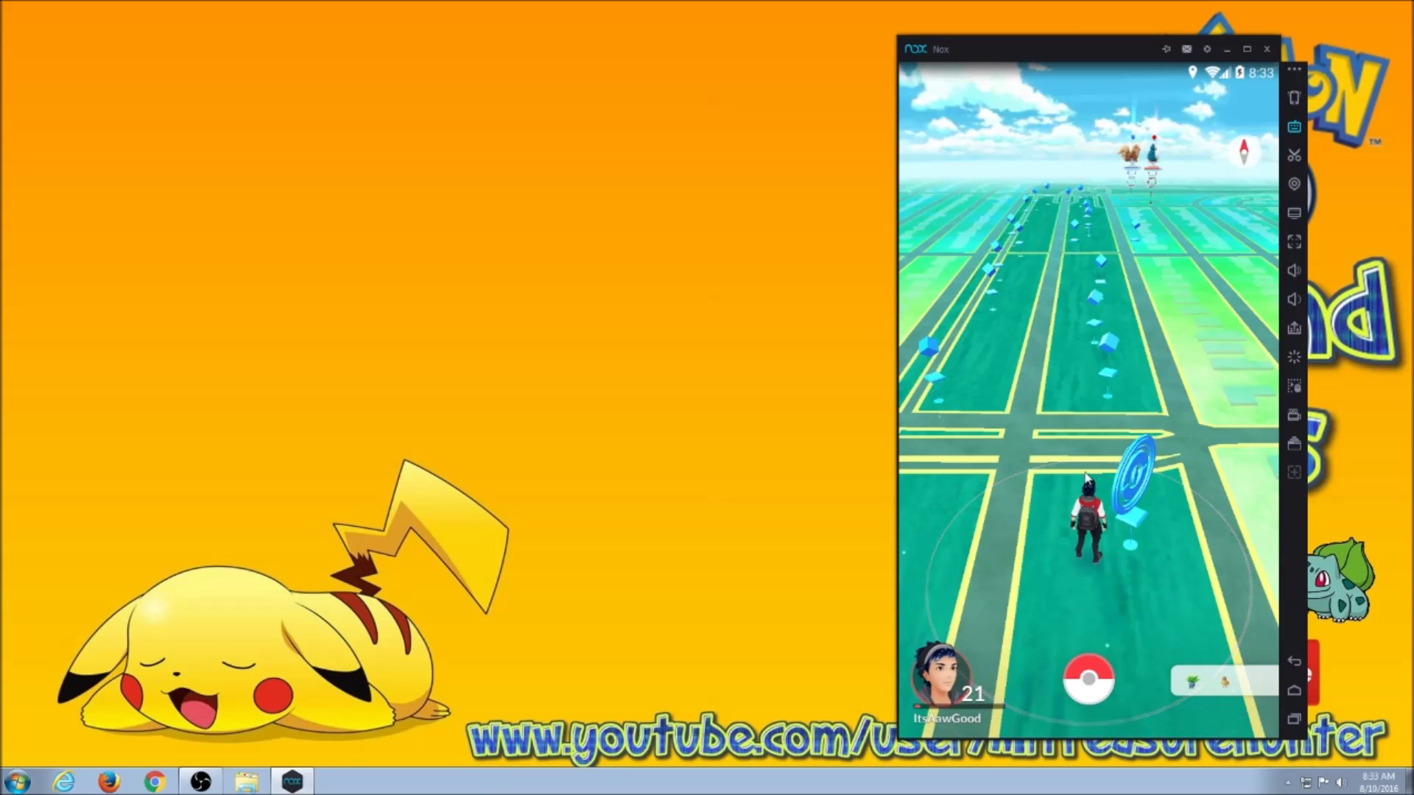
click(1130, 483)
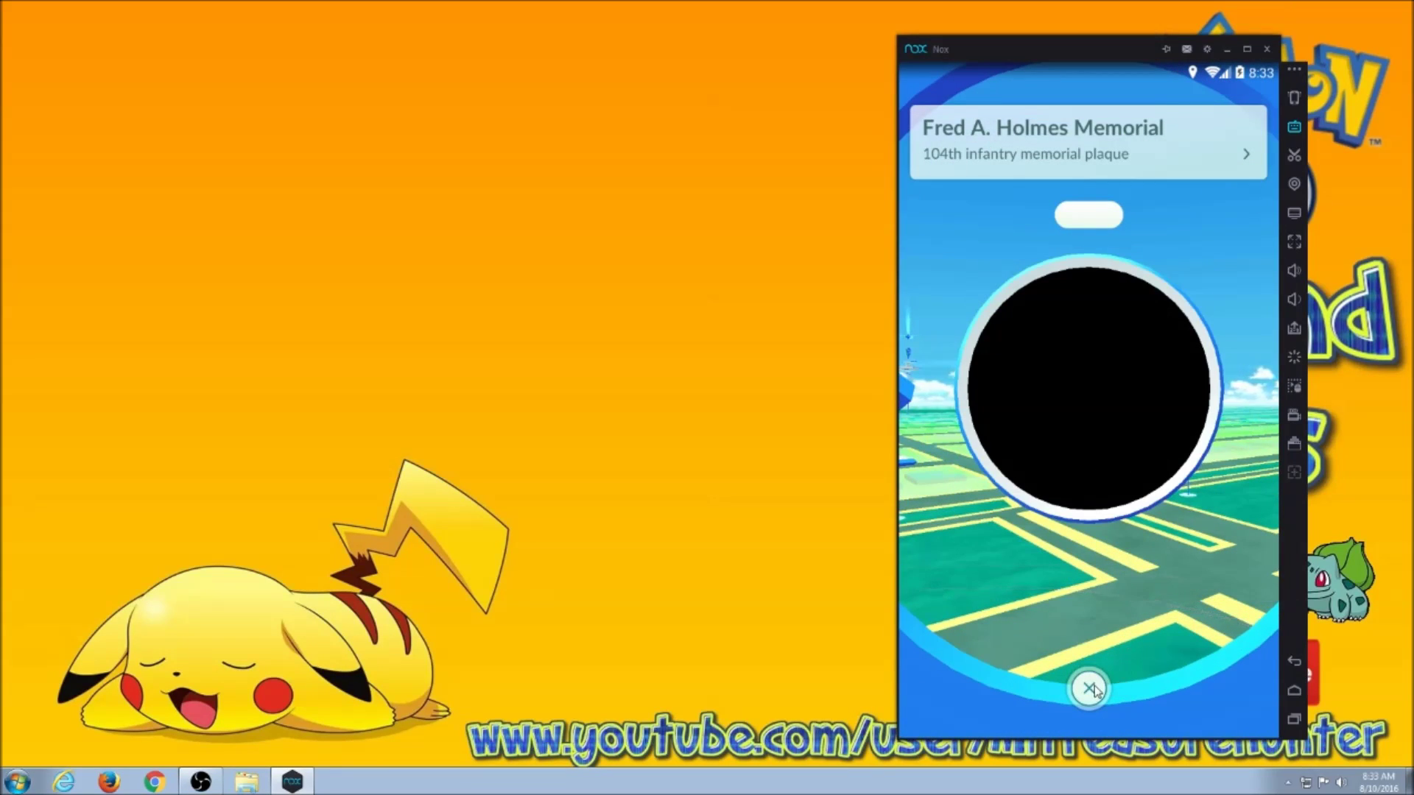
click(1089, 689)
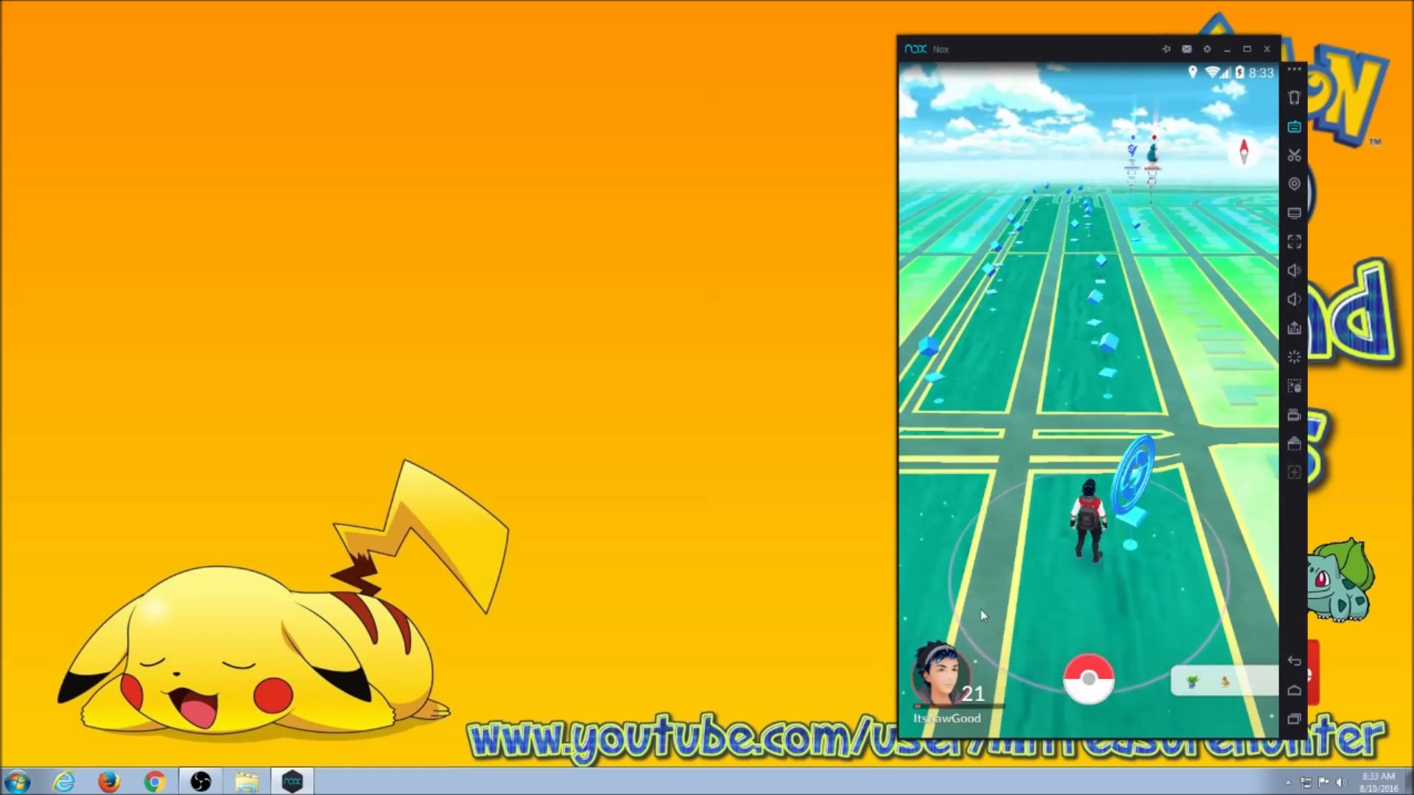